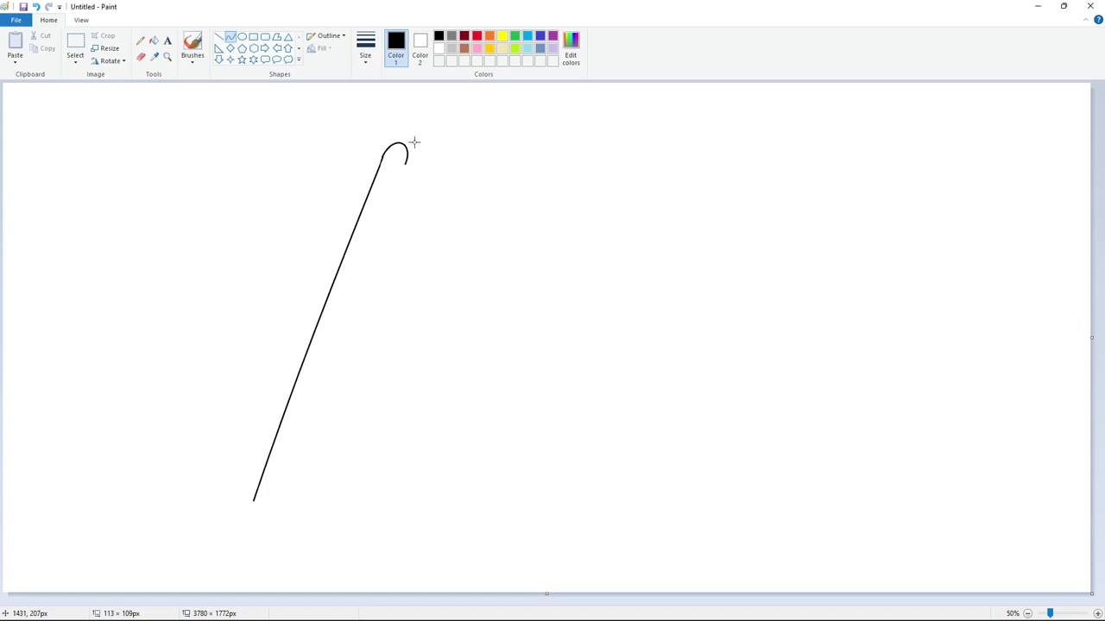
- Outline the rounded top, curved right edge and rounded bottom of the H's thin left stem with black curves
{"action": "key", "text": "ctrl+z"}
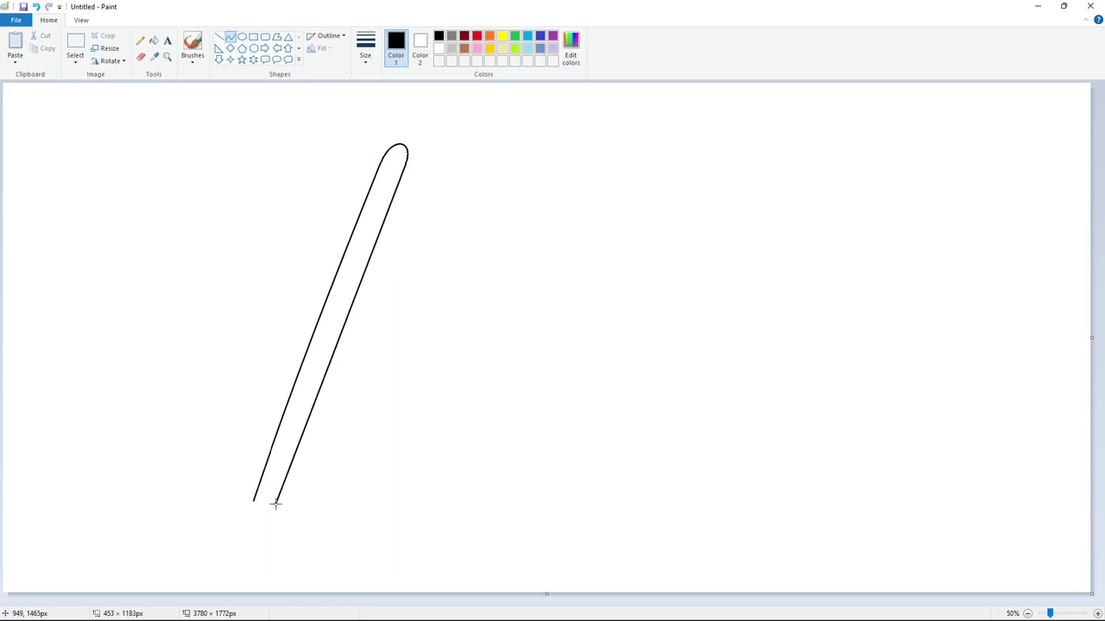
{"action": "left_click_drag", "start_coordinate": [351, 336], "coordinate": [332, 359]}
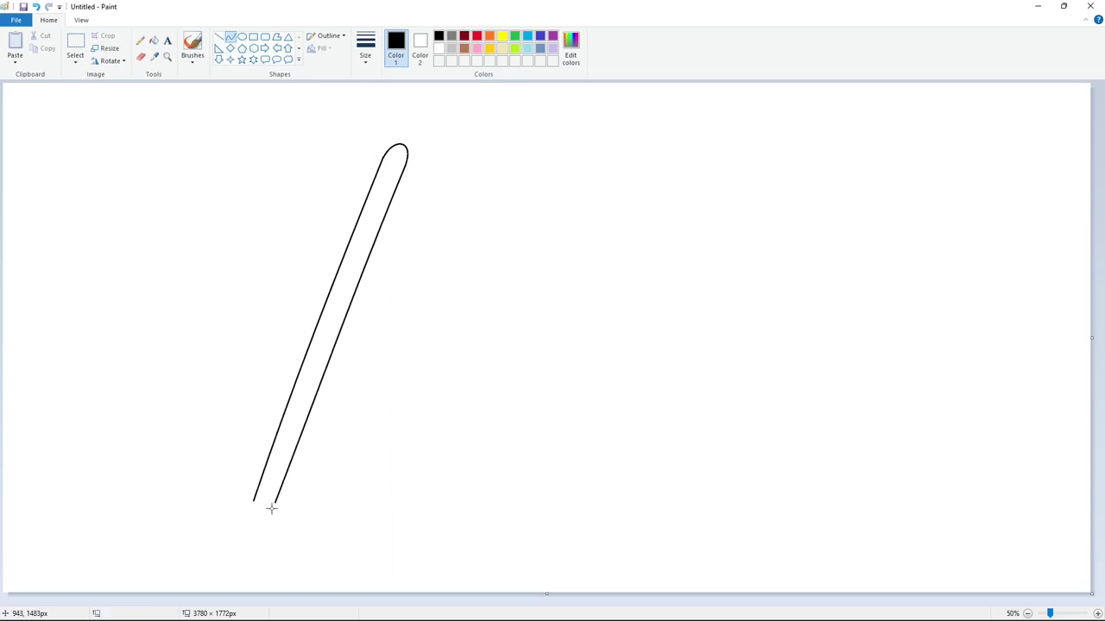
{"action": "mouse_move", "coordinate": [274, 504]}
{"action": "left_mouse_down"}
{"action": "mouse_move", "coordinate": [254, 503]}
{"action": "mouse_move", "coordinate": [264, 526]}
{"action": "mouse_move", "coordinate": [252, 521]}
{"action": "left_mouse_up"}
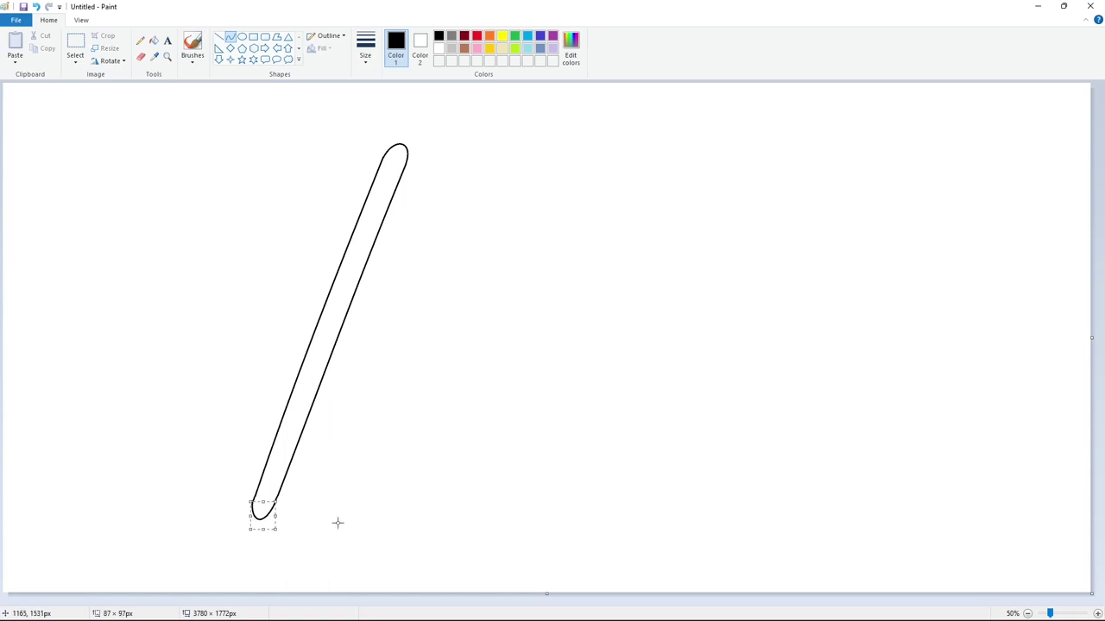
{"action": "left_click", "coordinate": [337, 523]}
{"action": "key", "text": "ctrl+z"}
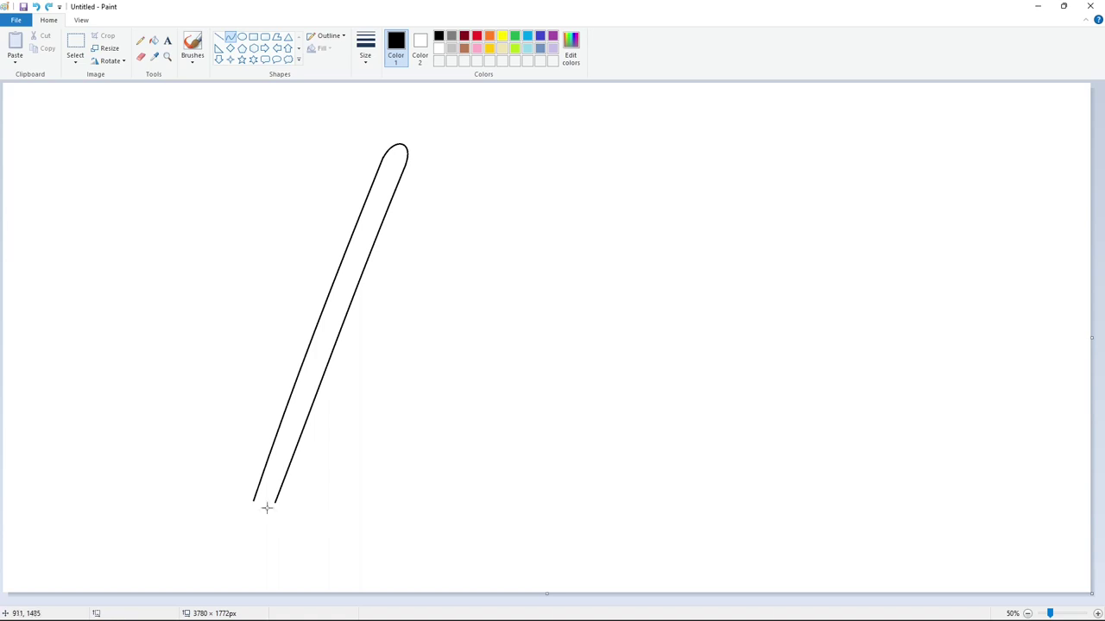
{"action": "mouse_move", "coordinate": [274, 502]}
{"action": "left_mouse_down"}
{"action": "mouse_move", "coordinate": [253, 501]}
{"action": "mouse_move", "coordinate": [265, 515]}
{"action": "mouse_move", "coordinate": [249, 521]}
{"action": "mouse_move", "coordinate": [256, 501]}
{"action": "mouse_move", "coordinate": [264, 523]}
{"action": "mouse_move", "coordinate": [247, 521]}
{"action": "left_mouse_up"}
{"action": "key", "text": "ctrl+z"}
- Draw a slightly bowed black curve for the left edge of the H's thick right stem, parallel to the thin stem
{"action": "left_click_drag", "start_coordinate": [350, 499], "coordinate": [478, 158]}
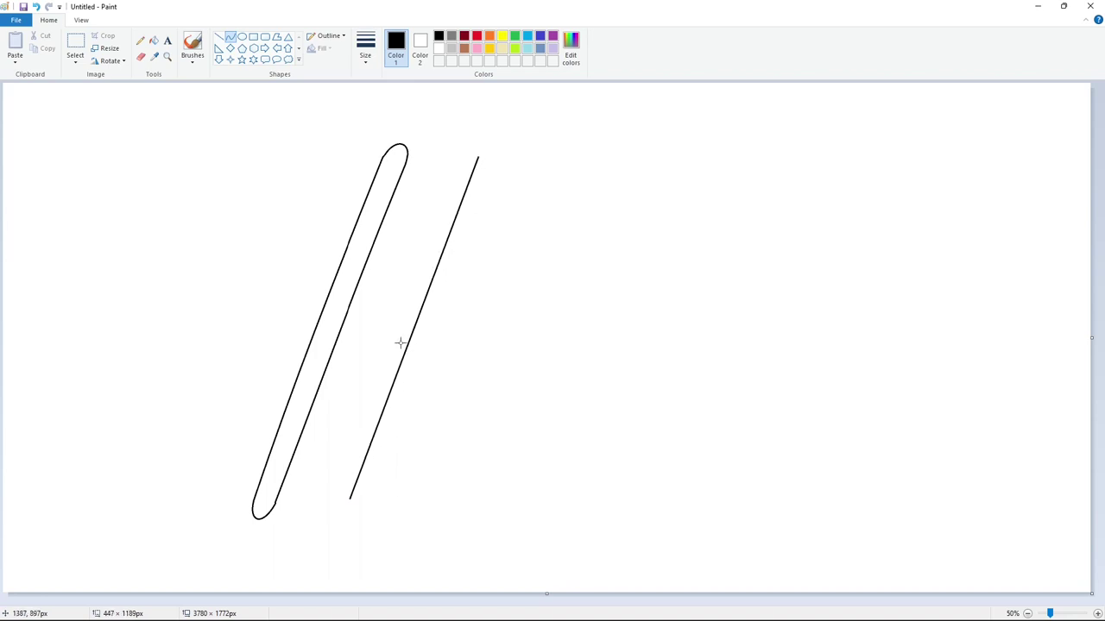
{"action": "left_click_drag", "start_coordinate": [400, 343], "coordinate": [416, 302]}
{"action": "left_click", "coordinate": [417, 303]}
{"action": "left_click", "coordinate": [530, 289]}
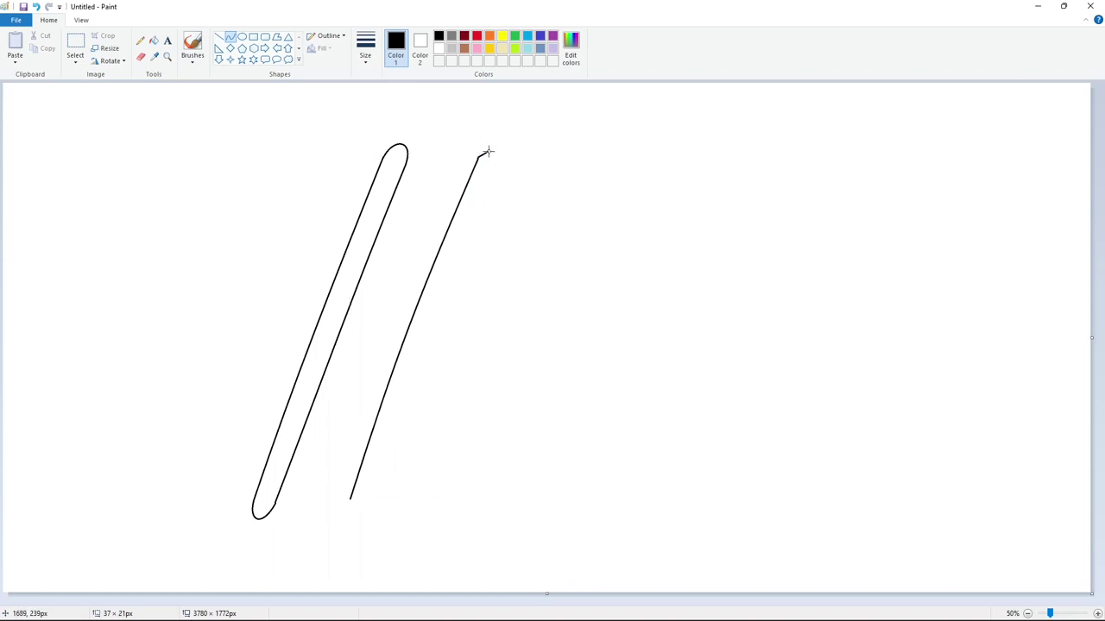
- Outline the slanted, rounded top and long bowed right edge of the H's thick right stem
{"action": "left_click_drag", "start_coordinate": [485, 155], "coordinate": [391, 528]}
{"action": "left_click", "coordinate": [581, 140]}
{"action": "left_click", "coordinate": [567, 155]}
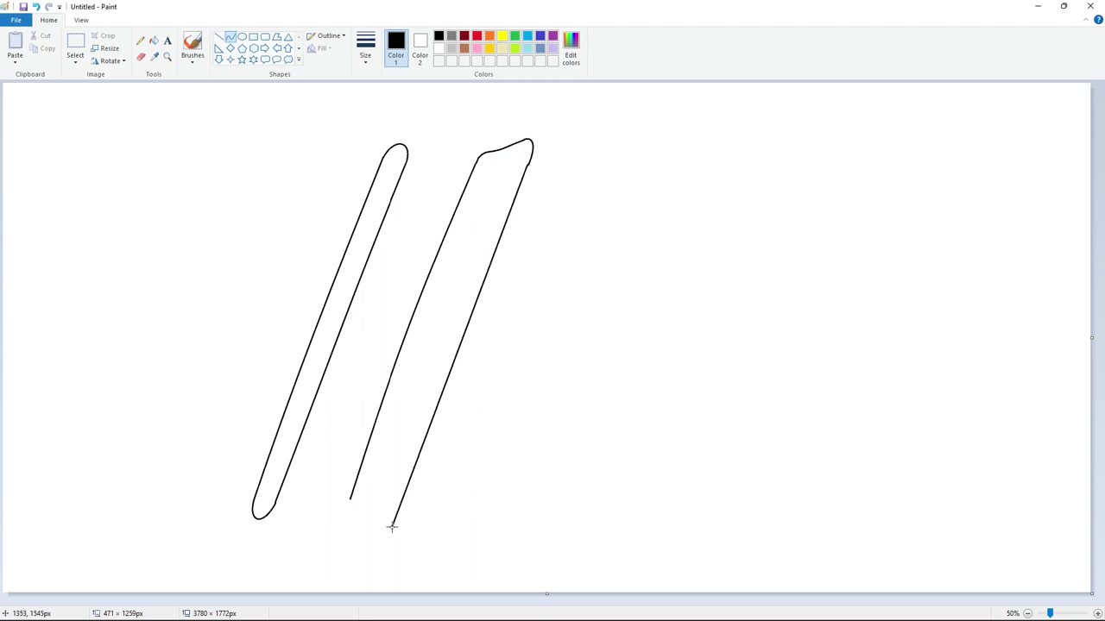
{"action": "left_click_drag", "start_coordinate": [486, 276], "coordinate": [481, 413]}
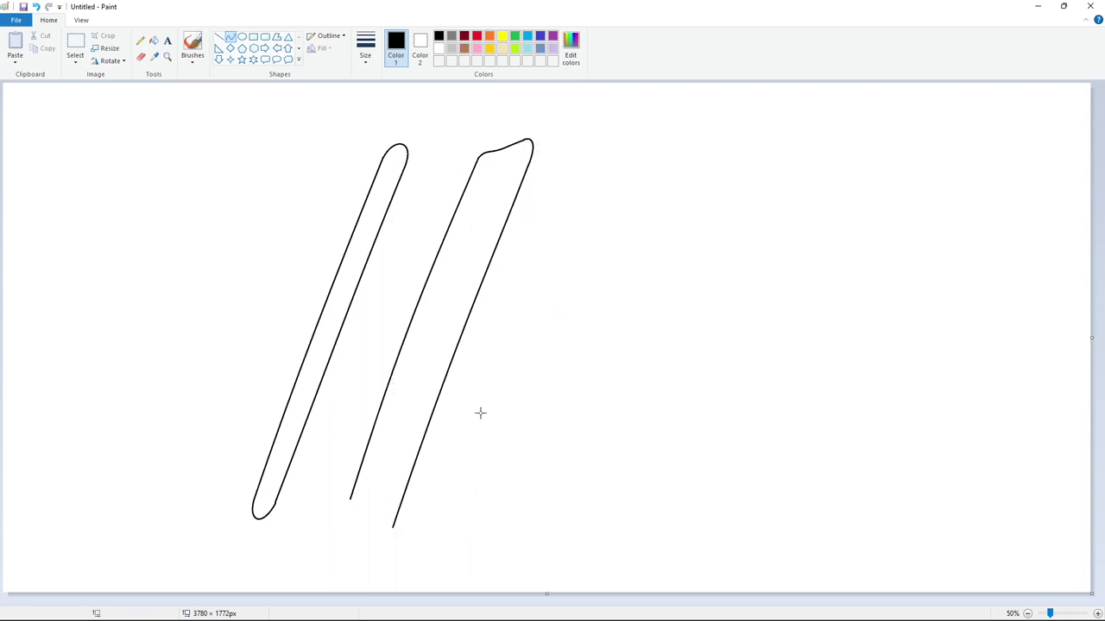
- Close the bottom of the H's thick right stem with a slanted edge and a rounded tip
{"action": "left_click_drag", "start_coordinate": [391, 527], "coordinate": [376, 530]}
{"action": "key", "text": "ctrl+z"}
{"action": "key", "text": "ctrl+z"}
{"action": "left_click_drag", "start_coordinate": [375, 528], "coordinate": [345, 507]}
- Draw the long, gently arched upper edge of the H's crossbar across both stems
{"action": "mouse_move", "coordinate": [300, 328]}
{"action": "left_mouse_down"}
{"action": "mouse_move", "coordinate": [505, 286]}
{"action": "mouse_move", "coordinate": [506, 308]}
{"action": "mouse_move", "coordinate": [464, 347]}
{"action": "mouse_move", "coordinate": [316, 381]}
{"action": "left_mouse_up"}
{"action": "left_click", "coordinate": [347, 308]}
{"action": "left_click", "coordinate": [347, 307]}
{"action": "left_click", "coordinate": [569, 302]}
- Outline the crossbar's rounded right tip and curve it back down to the thick stem's right edge
{"action": "left_click", "coordinate": [521, 299]}
{"action": "left_click", "coordinate": [520, 299]}
{"action": "left_click", "coordinate": [523, 320]}
{"action": "left_click", "coordinate": [487, 321]}
{"action": "left_click", "coordinate": [487, 347]}
{"action": "left_click", "coordinate": [563, 335]}
- Draw the curved lower edge of the H's crossbar between the two stems
{"action": "left_click", "coordinate": [352, 370]}
{"action": "left_click", "coordinate": [352, 369]}
{"action": "left_click", "coordinate": [471, 372]}
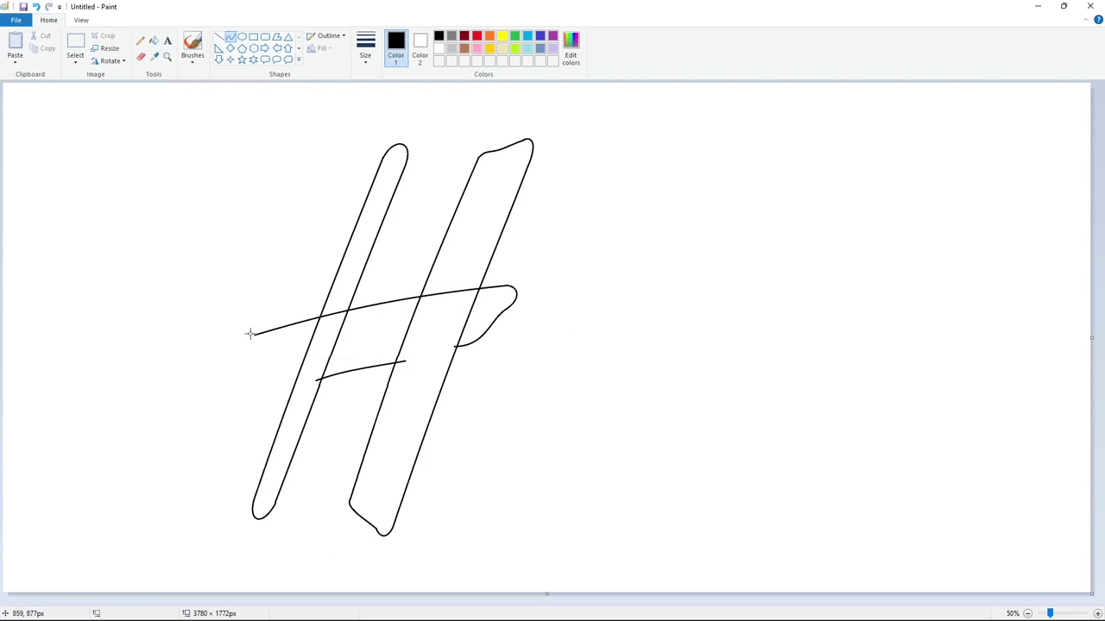
- Outline the crossbar's rounded left end and curve it down to the thin stem's left edge
{"action": "left_click_drag", "start_coordinate": [257, 353], "coordinate": [269, 367]}
{"action": "left_click", "coordinate": [245, 341]}
{"action": "left_click", "coordinate": [243, 347]}
{"action": "left_click", "coordinate": [309, 347]}
{"action": "left_click", "coordinate": [266, 361]}
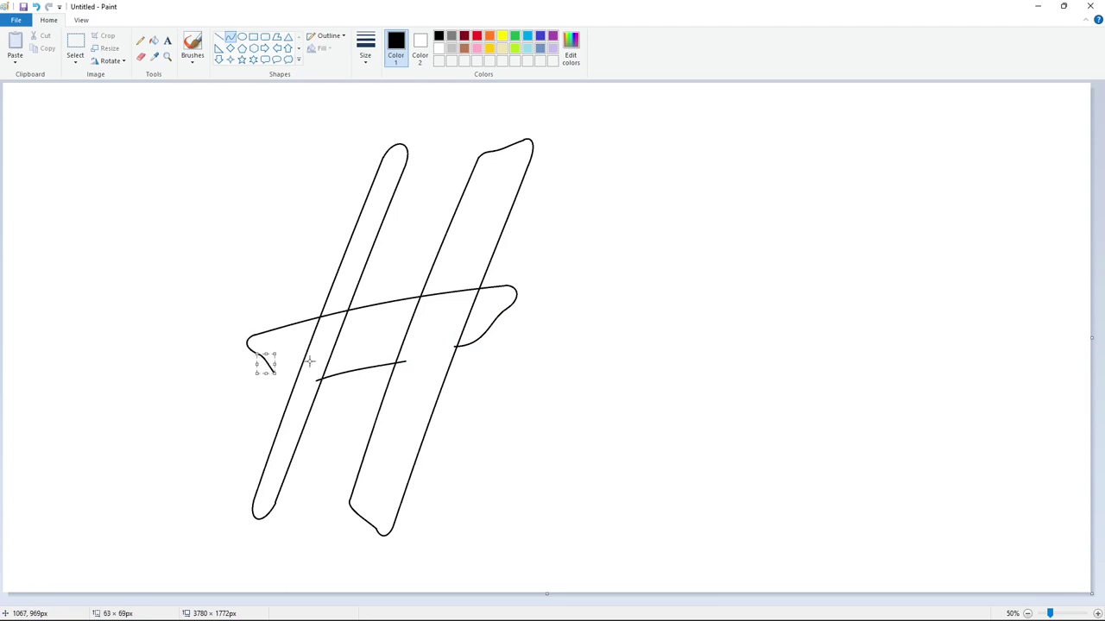
{"action": "left_click", "coordinate": [311, 362]}
{"action": "left_click_drag", "start_coordinate": [274, 374], "coordinate": [299, 384]}
{"action": "left_click", "coordinate": [280, 378]}
{"action": "left_click", "coordinate": [280, 379]}
{"action": "left_click", "coordinate": [328, 369]}
- Fill all enclosed sections of the H's stems and crossbar with black
{"action": "left_click", "coordinate": [154, 41]}
{"action": "left_click", "coordinate": [373, 317]}
{"action": "left_click", "coordinate": [453, 289]}
{"action": "left_click", "coordinate": [489, 309]}
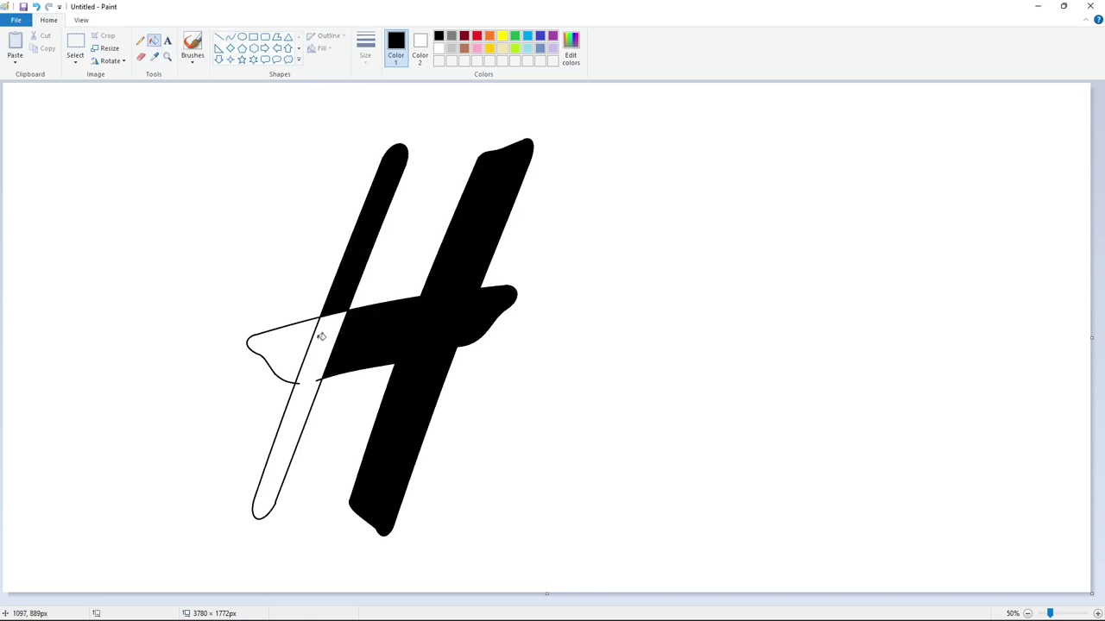
{"action": "left_click", "coordinate": [320, 337]}
- Trim the rough corners at the bottom of both H stems with short straight white lines
{"action": "left_click", "coordinate": [1098, 613]}
{"action": "scroll", "coordinate": [596, 535], "scroll_direction": "down", "scroll_amount": 2}
{"action": "left_click_drag", "start_coordinate": [487, 601], "coordinate": [545, 602]}
{"action": "scroll", "coordinate": [552, 520], "scroll_direction": "down", "scroll_amount": 2}
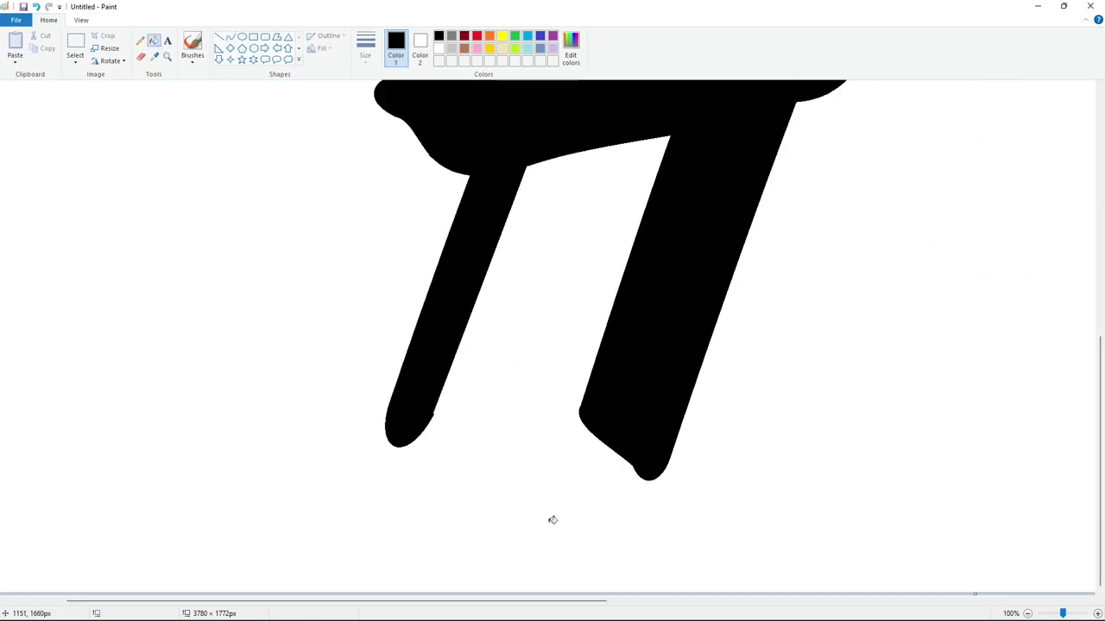
{"action": "left_click", "coordinate": [219, 38]}
{"action": "left_click", "coordinate": [439, 49]}
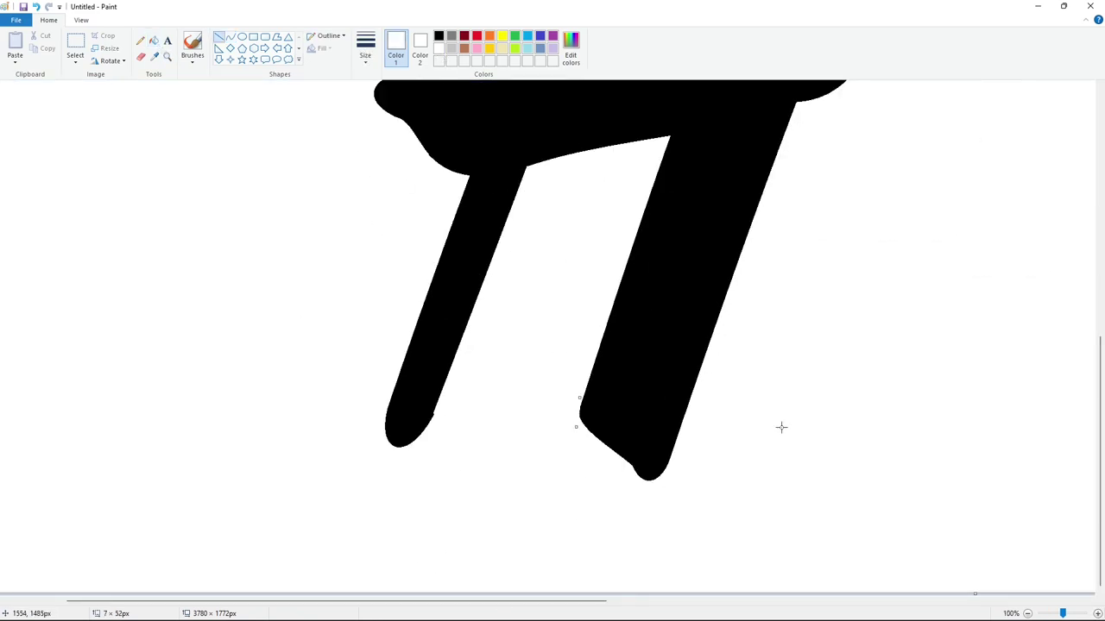
{"action": "left_click", "coordinate": [781, 427]}
{"action": "scroll", "coordinate": [726, 471], "scroll_direction": "up", "scroll_amount": 2}
{"action": "scroll", "coordinate": [723, 470], "scroll_direction": "down", "scroll_amount": 2}
{"action": "left_click_drag", "start_coordinate": [436, 409], "coordinate": [429, 427]}
{"action": "left_click", "coordinate": [485, 430]}
- Smooth the upper left corners of both H stems with short straight white lines
{"action": "scroll", "coordinate": [484, 429], "scroll_direction": "up", "scroll_amount": 10}
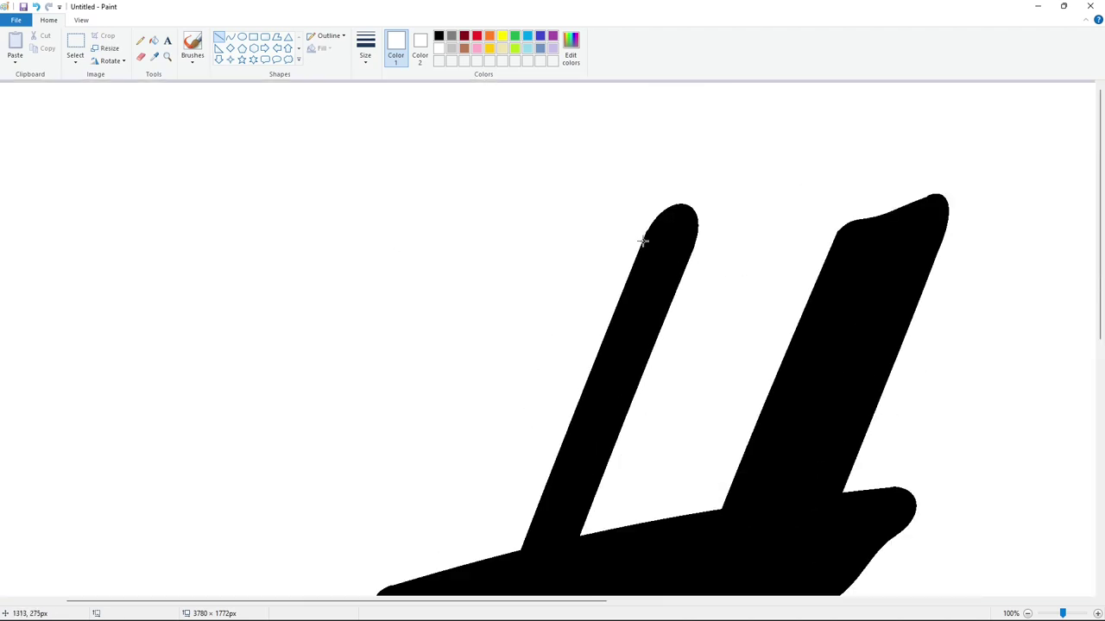
{"action": "left_click_drag", "start_coordinate": [643, 242], "coordinate": [650, 225]}
{"action": "left_click_drag", "start_coordinate": [831, 240], "coordinate": [848, 217]}
{"action": "left_click", "coordinate": [867, 223]}
- Even out the slanted top of the H's thick stem with a short straight black line
{"action": "left_click", "coordinate": [439, 35]}
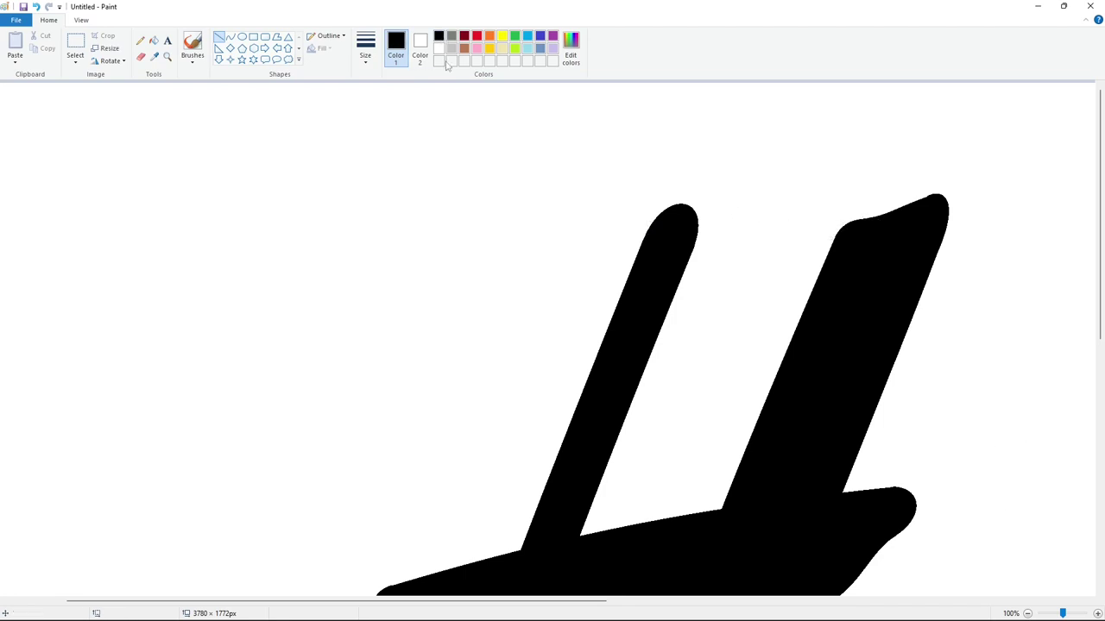
{"action": "left_click_drag", "start_coordinate": [930, 199], "coordinate": [918, 203]}
{"action": "left_click", "coordinate": [952, 201]}
- Trim the top of the crossbar's right tip with a short straight white line
{"action": "scroll", "coordinate": [992, 521], "scroll_direction": "down", "scroll_amount": 3}
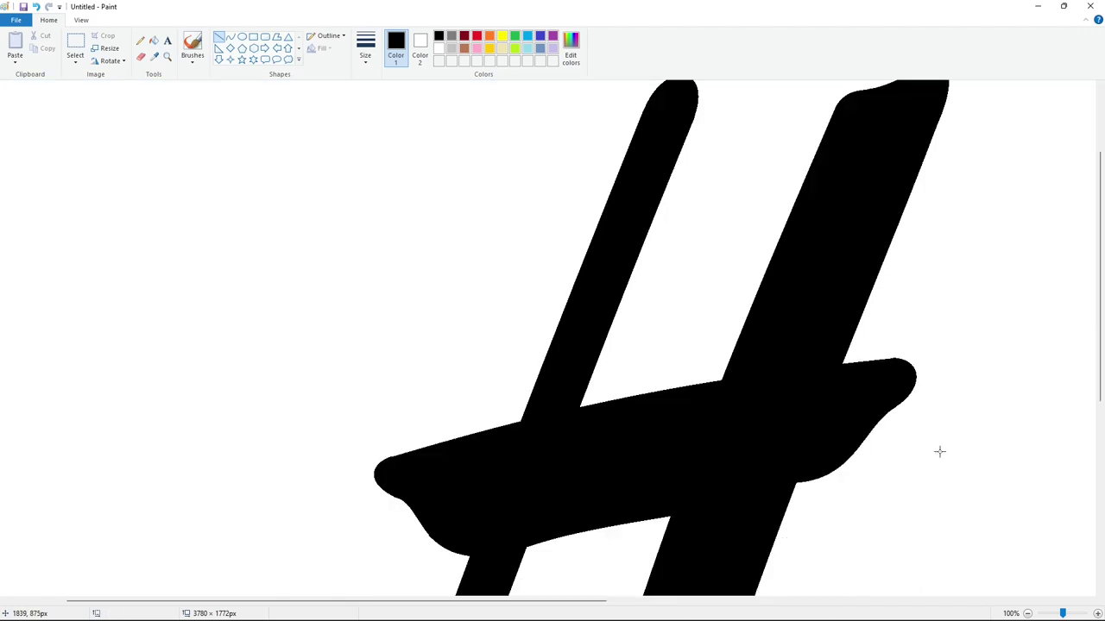
{"action": "left_click", "coordinate": [438, 48]}
{"action": "left_click_drag", "start_coordinate": [888, 354], "coordinate": [909, 354]}
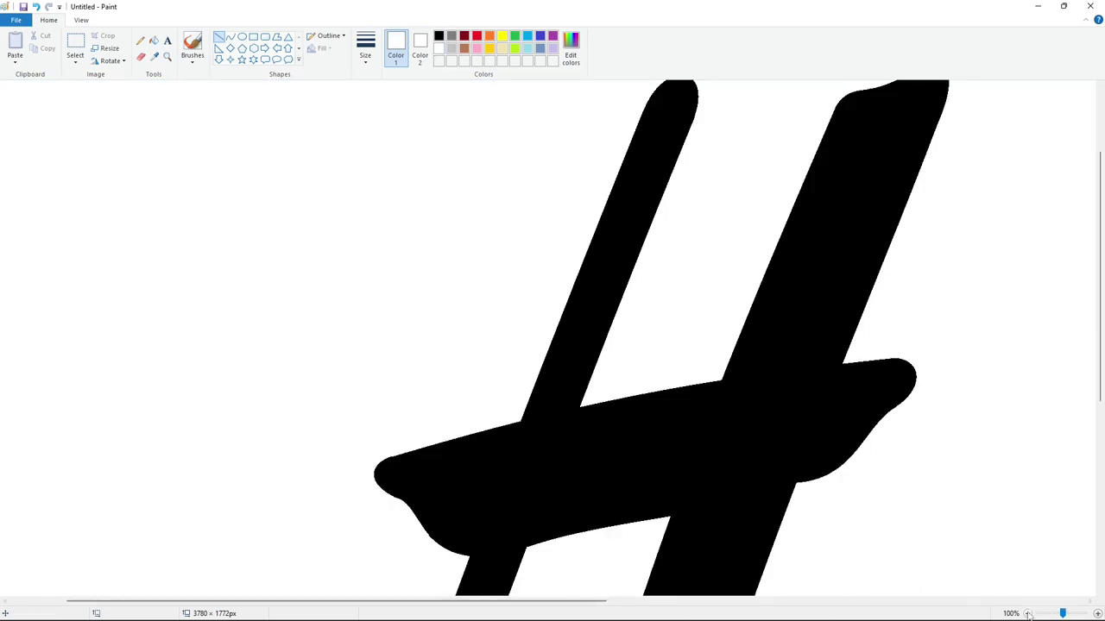
{"action": "scroll", "coordinate": [992, 432], "scroll_direction": "down", "scroll_amount": 1}
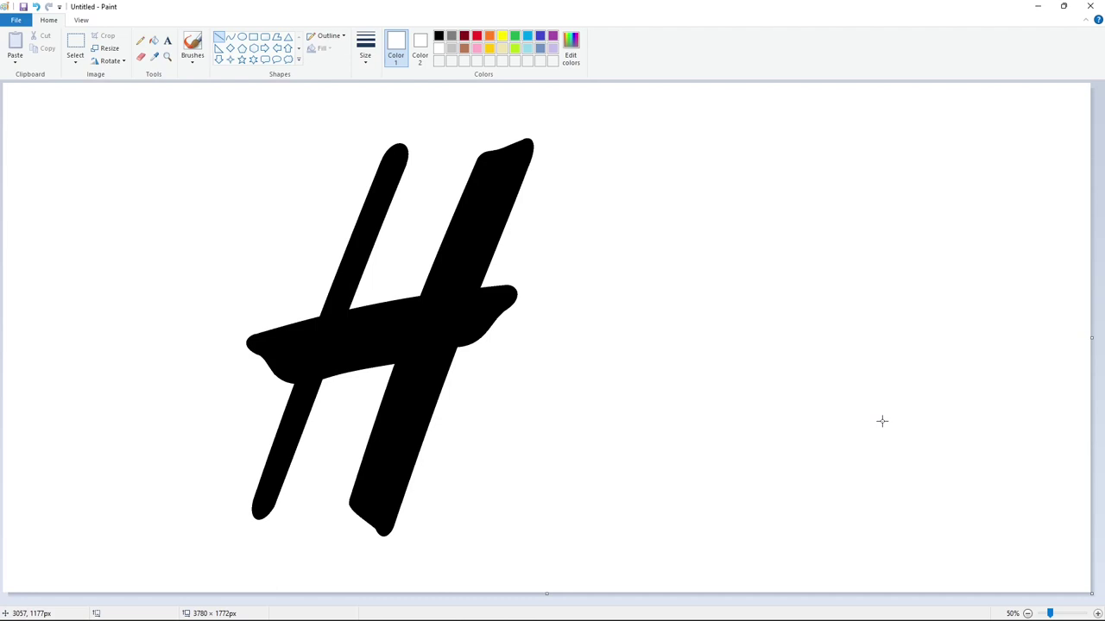
- Draw the looped outline of a small ampersand beside the H's lower right with black curves
{"action": "left_click", "coordinate": [230, 36]}
{"action": "left_click", "coordinate": [438, 35]}
{"action": "mouse_move", "coordinate": [489, 443]}
{"action": "left_mouse_down"}
{"action": "mouse_move", "coordinate": [480, 372]}
{"action": "mouse_move", "coordinate": [466, 382]}
{"action": "mouse_move", "coordinate": [512, 390]}
{"action": "mouse_move", "coordinate": [490, 359]}
{"action": "left_mouse_up"}
{"action": "mouse_move", "coordinate": [510, 373]}
{"action": "left_mouse_down"}
{"action": "mouse_move", "coordinate": [523, 371]}
{"action": "mouse_move", "coordinate": [477, 438]}
{"action": "mouse_move", "coordinate": [470, 474]}
{"action": "mouse_move", "coordinate": [445, 470]}
{"action": "mouse_move", "coordinate": [473, 473]}
{"action": "mouse_move", "coordinate": [520, 427]}
{"action": "mouse_move", "coordinate": [497, 472]}
{"action": "mouse_move", "coordinate": [518, 444]}
{"action": "mouse_move", "coordinate": [508, 452]}
{"action": "mouse_move", "coordinate": [531, 449]}
{"action": "mouse_move", "coordinate": [489, 441]}
{"action": "mouse_move", "coordinate": [519, 420]}
{"action": "mouse_move", "coordinate": [478, 438]}
{"action": "mouse_move", "coordinate": [472, 448]}
{"action": "mouse_move", "coordinate": [509, 453]}
{"action": "mouse_move", "coordinate": [504, 486]}
{"action": "mouse_move", "coordinate": [523, 429]}
{"action": "mouse_move", "coordinate": [350, 279]}
{"action": "left_mouse_up"}
{"action": "left_click", "coordinate": [562, 377]}
{"action": "left_click", "coordinate": [530, 481]}
{"action": "left_click", "coordinate": [559, 422]}
{"action": "left_click", "coordinate": [562, 456]}
{"action": "key", "text": "ctrl+z"}
- Add a straight black line along the ampersand's diagonal stroke where its loops cross
{"action": "left_click", "coordinate": [220, 38]}
{"action": "left_click_drag", "start_coordinate": [503, 434], "coordinate": [495, 381]}
{"action": "left_click", "coordinate": [229, 37]}
- Fill the ampersand's stroke sections with black, leaving its two inner loops white
{"action": "left_click", "coordinate": [155, 41]}
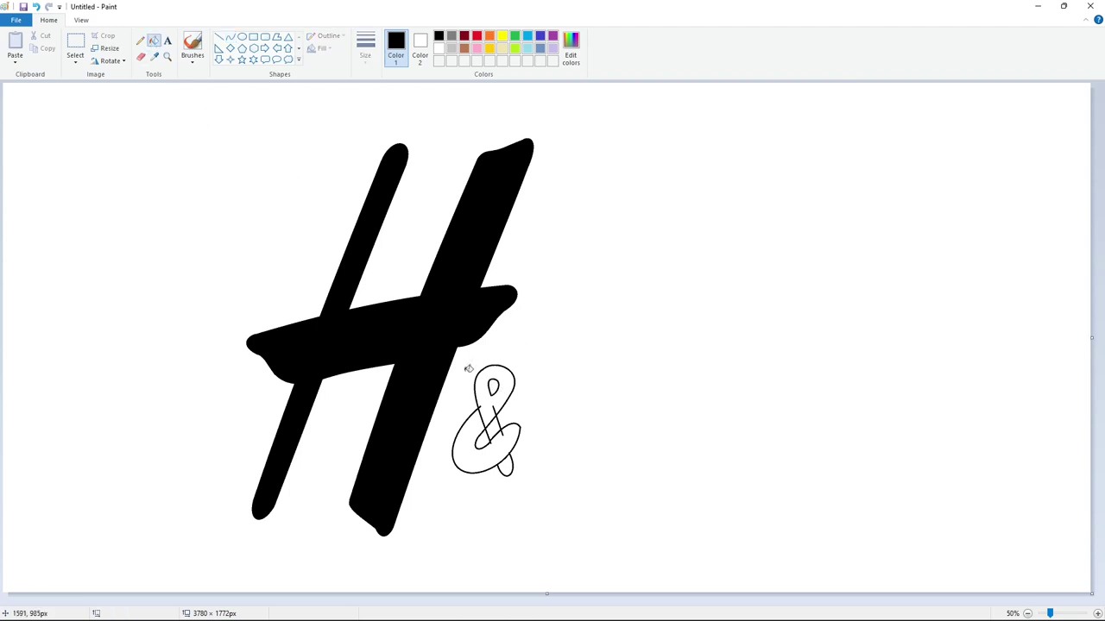
{"action": "left_click", "coordinate": [486, 405]}
{"action": "left_click", "coordinate": [503, 453]}
{"action": "left_click", "coordinate": [493, 430]}
{"action": "left_click", "coordinate": [508, 468]}
- Smooth the tip of the ampersand's right arm with a short straight white line
{"action": "left_click", "coordinate": [1097, 613]}
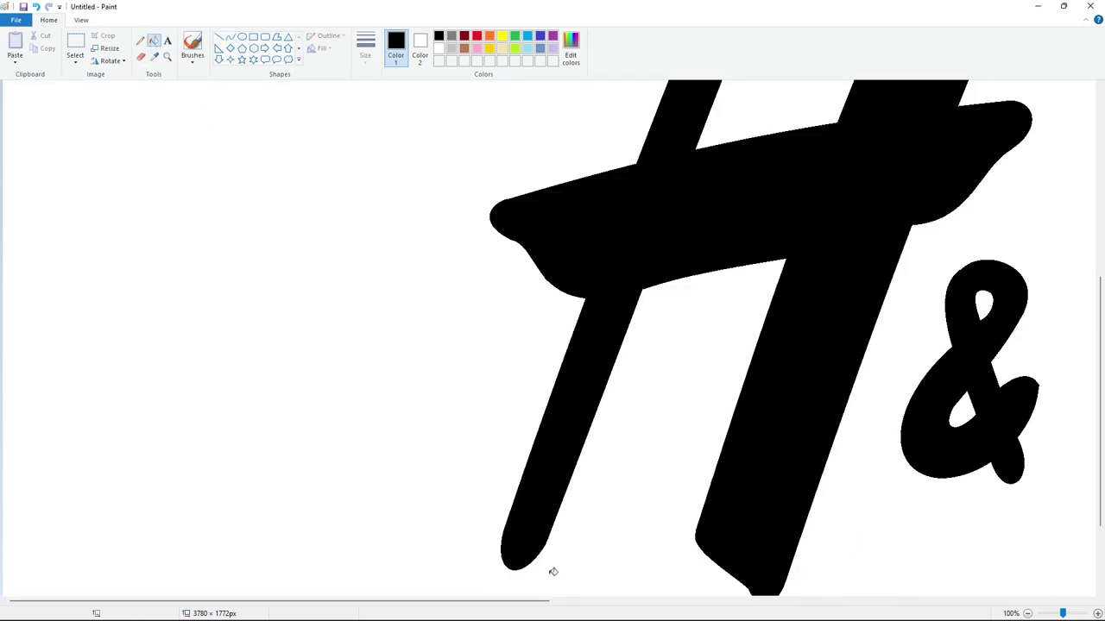
{"action": "left_click_drag", "start_coordinate": [543, 601], "coordinate": [721, 599]}
{"action": "left_click", "coordinate": [219, 37]}
{"action": "left_click", "coordinate": [439, 48]}
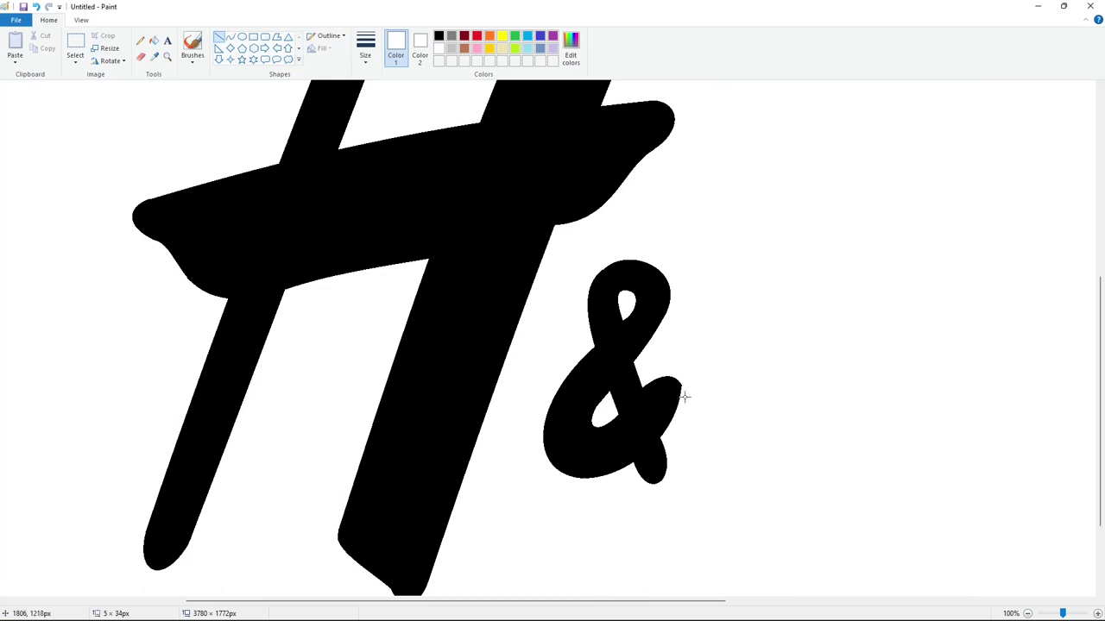
{"action": "left_click_drag", "start_coordinate": [685, 397], "coordinate": [683, 398]}
{"action": "left_click", "coordinate": [725, 392]}
- Draw a slightly bowed black curve for the long left edge of the M beside the ampersand
{"action": "left_click", "coordinate": [1028, 613]}
{"action": "left_click", "coordinate": [230, 37]}
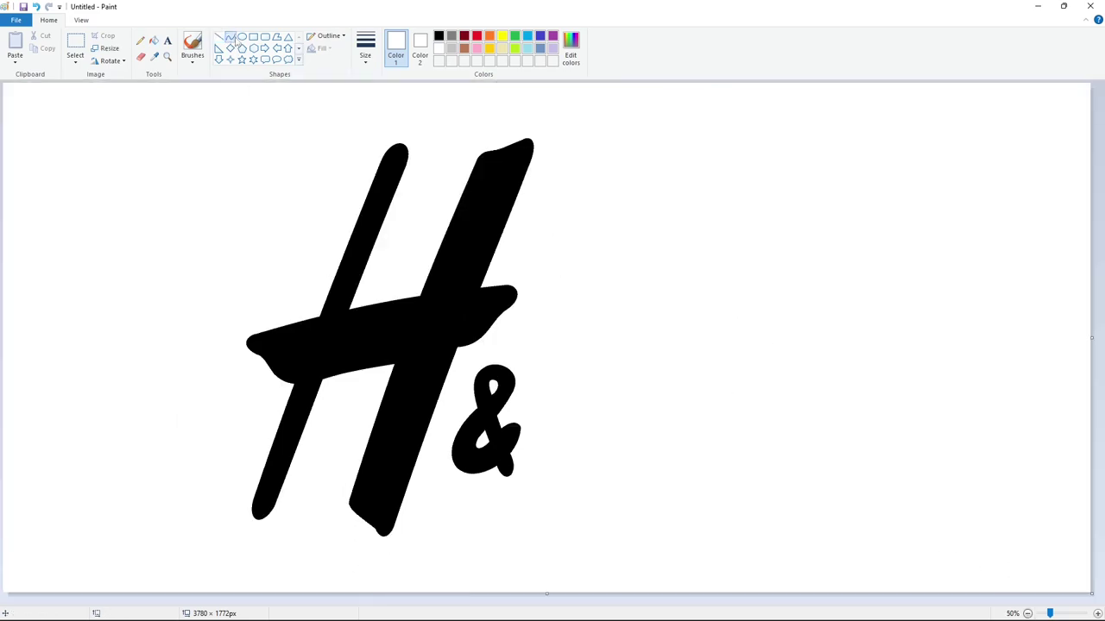
{"action": "left_click", "coordinate": [439, 36]}
{"action": "left_click_drag", "start_coordinate": [530, 501], "coordinate": [636, 170]}
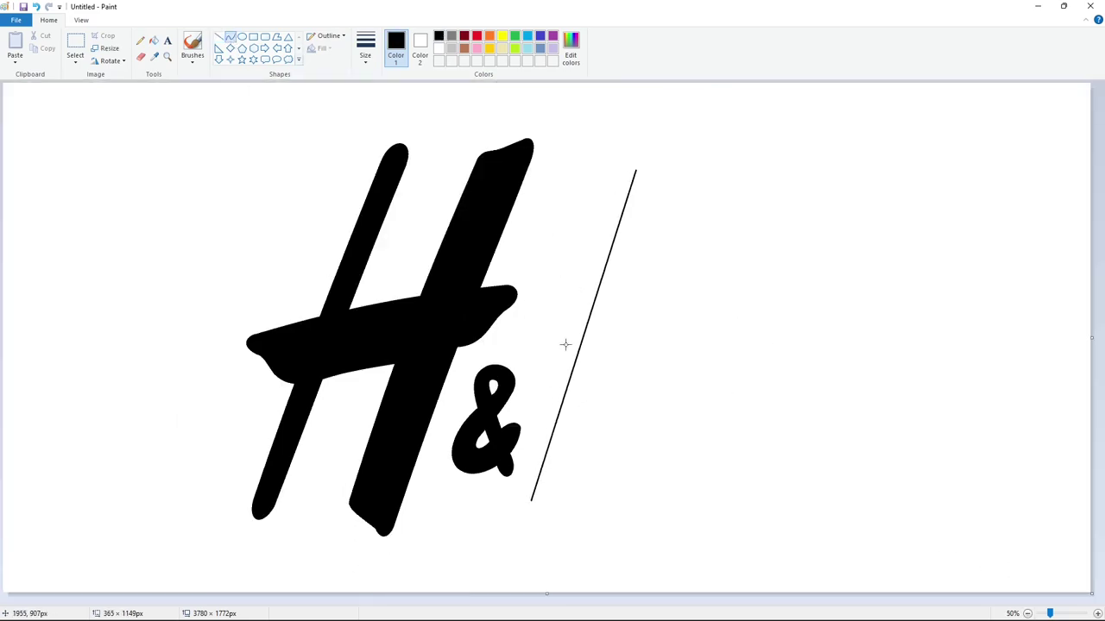
{"action": "left_click_drag", "start_coordinate": [567, 345], "coordinate": [600, 266]}
- Outline the slanted top of the M's first peak and the rounded bottom and inner edge of its thin left stem
{"action": "left_click_drag", "start_coordinate": [637, 171], "coordinate": [678, 143]}
{"action": "left_click", "coordinate": [703, 172]}
{"action": "left_click", "coordinate": [699, 151]}
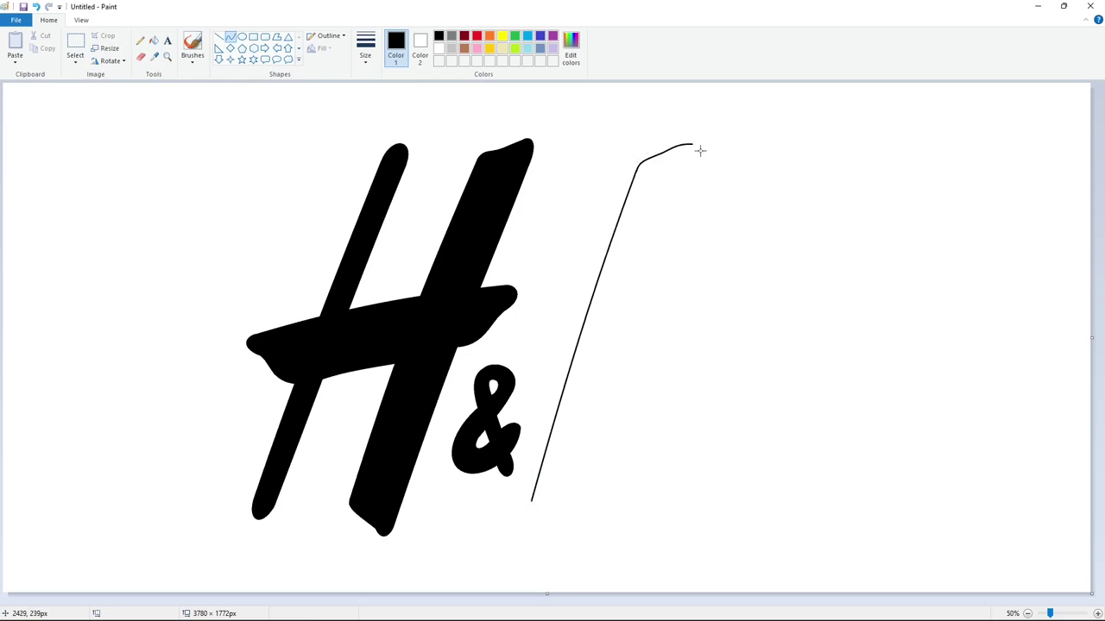
{"action": "mouse_move", "coordinate": [531, 500]}
{"action": "left_mouse_down"}
{"action": "mouse_move", "coordinate": [554, 500]}
{"action": "mouse_move", "coordinate": [525, 515]}
{"action": "mouse_move", "coordinate": [545, 520]}
{"action": "mouse_move", "coordinate": [559, 507]}
{"action": "mouse_move", "coordinate": [635, 243]}
{"action": "left_mouse_up"}
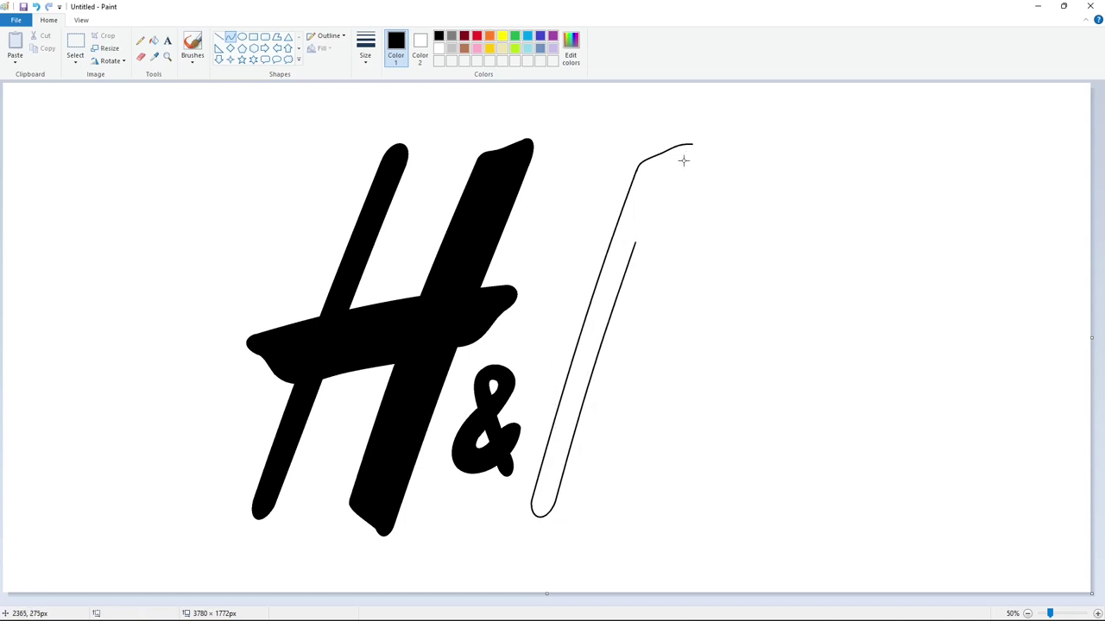
- Draw the two curved edges of the M's thick downstroke descending from its first peak
{"action": "left_click_drag", "start_coordinate": [692, 144], "coordinate": [670, 414]}
{"action": "left_click_drag", "start_coordinate": [686, 249], "coordinate": [675, 336]}
{"action": "left_click", "coordinate": [745, 316]}
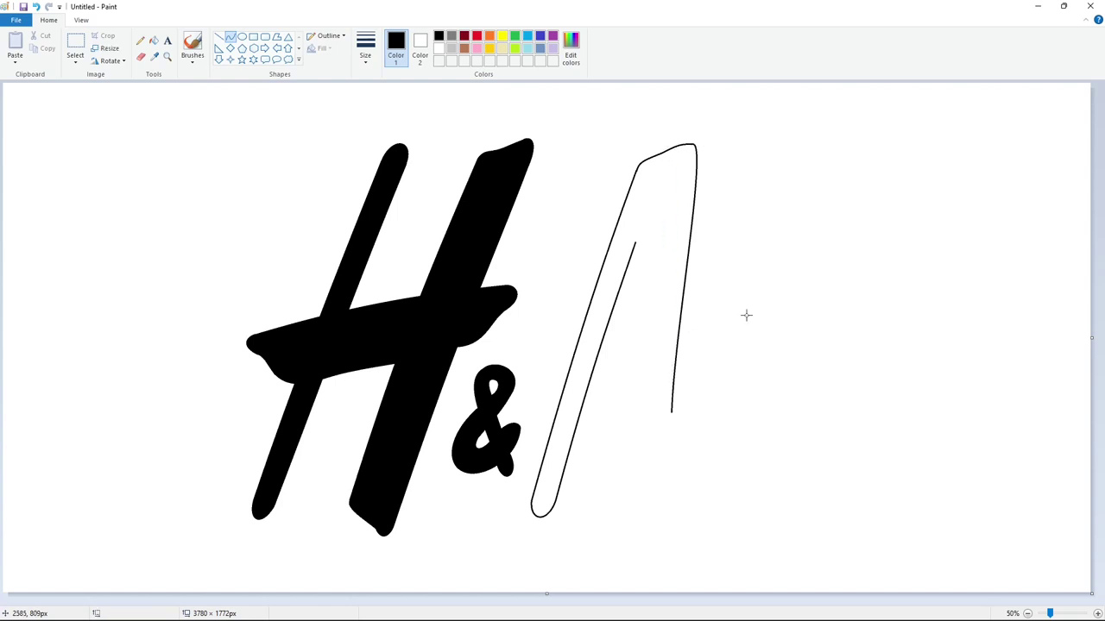
{"action": "mouse_move", "coordinate": [635, 243]}
{"action": "left_mouse_down"}
{"action": "mouse_move", "coordinate": [622, 440]}
{"action": "mouse_move", "coordinate": [631, 476]}
{"action": "left_mouse_up"}
{"action": "left_click_drag", "start_coordinate": [630, 358], "coordinate": [612, 461]}
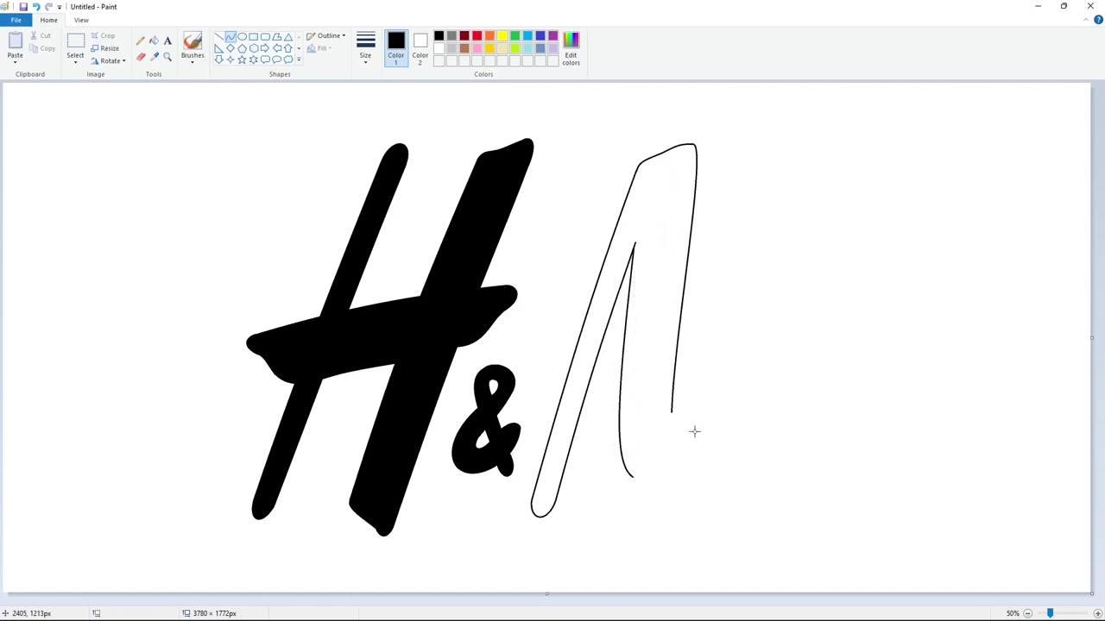
- Draw the bowed upper edge of the M's thin diagonal rising from the inner valley to the second peak
{"action": "left_click_drag", "start_coordinate": [671, 408], "coordinate": [784, 163]}
{"action": "left_click_drag", "start_coordinate": [728, 294], "coordinate": [718, 312]}
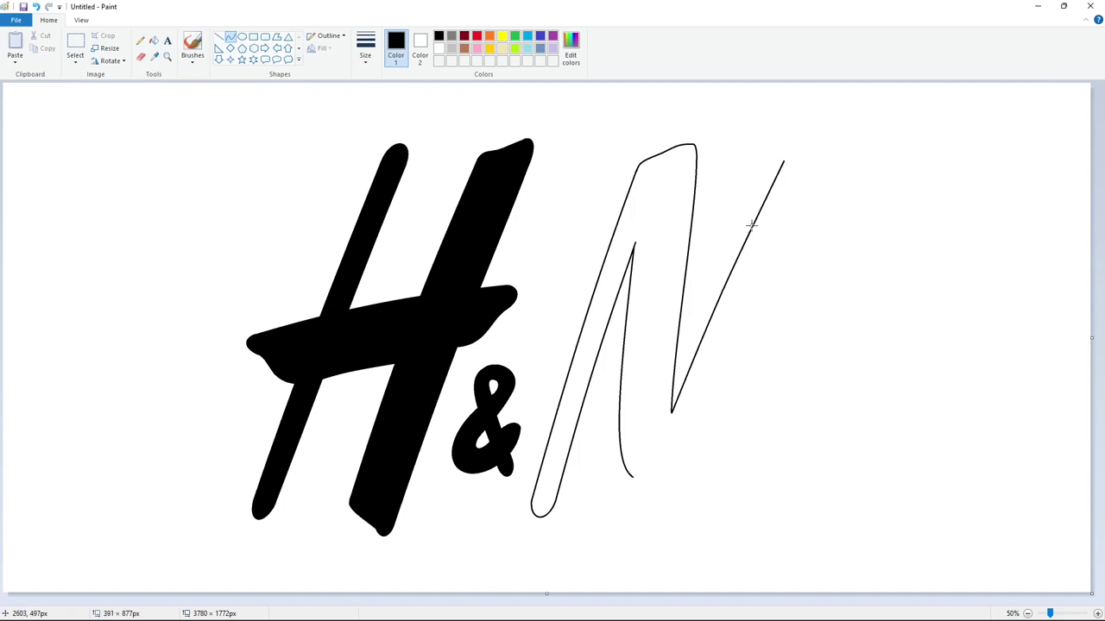
{"action": "left_click_drag", "start_coordinate": [752, 225], "coordinate": [750, 227]}
{"action": "left_click", "coordinate": [837, 312]}
- Outline the M's rounded middle tip and draw the lower edge of its thin rising diagonal
{"action": "mouse_move", "coordinate": [634, 476]}
{"action": "left_mouse_down"}
{"action": "mouse_move", "coordinate": [649, 499]}
{"action": "mouse_move", "coordinate": [643, 491]}
{"action": "mouse_move", "coordinate": [660, 491]}
{"action": "left_mouse_up"}
{"action": "left_click", "coordinate": [706, 488]}
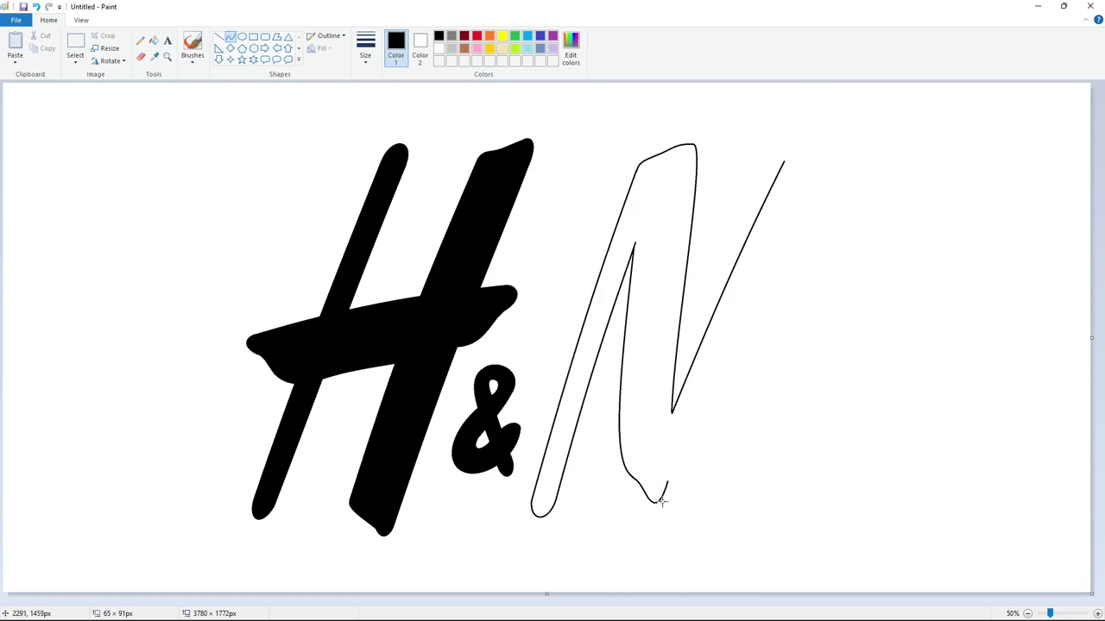
{"action": "left_click", "coordinate": [660, 496]}
{"action": "mouse_move", "coordinate": [668, 481]}
{"action": "left_mouse_down"}
{"action": "mouse_move", "coordinate": [766, 311]}
{"action": "mouse_move", "coordinate": [776, 227]}
{"action": "left_mouse_up"}
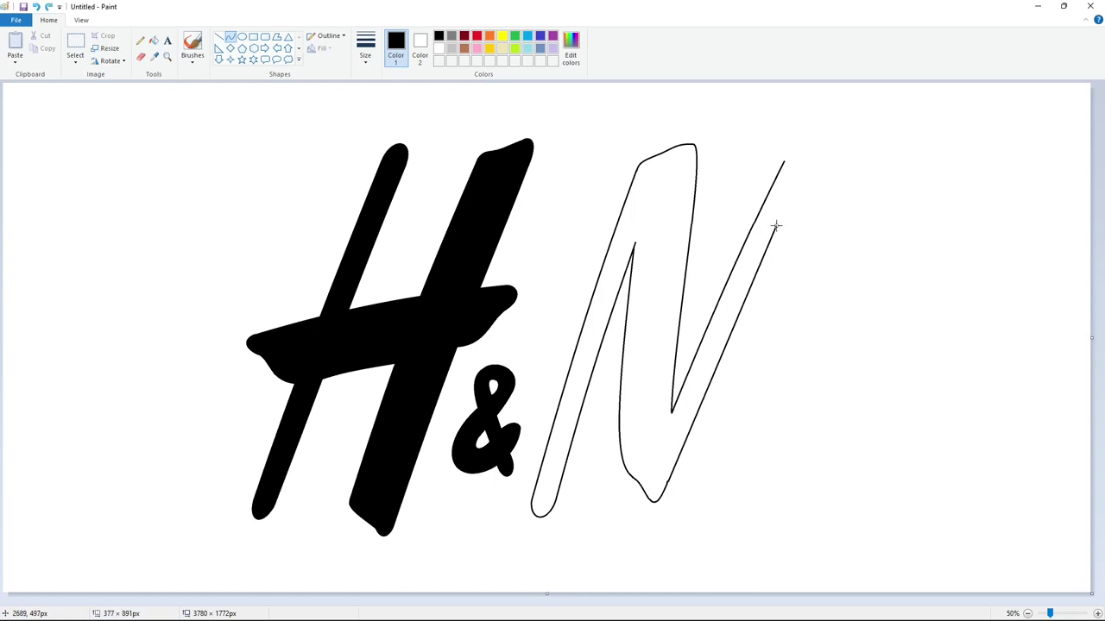
{"action": "left_click", "coordinate": [780, 328]}
- Draw the curved left edge of the M's thick right stem down from the inner peak
{"action": "left_click_drag", "start_coordinate": [775, 229], "coordinate": [724, 498]}
{"action": "left_click_drag", "start_coordinate": [748, 369], "coordinate": [750, 349]}
{"action": "left_click", "coordinate": [848, 422]}
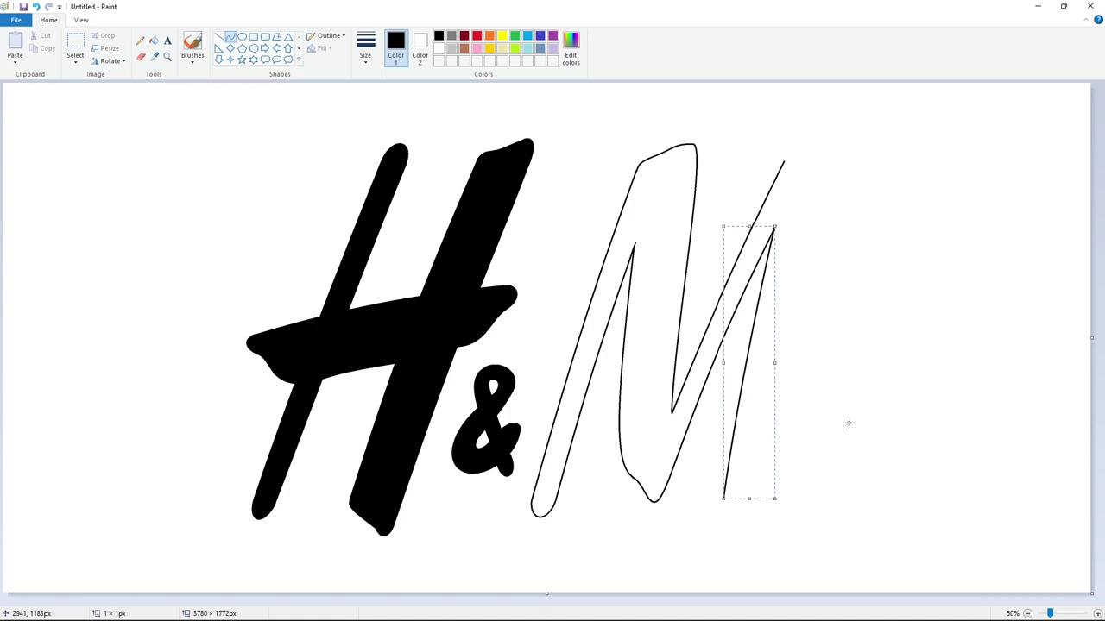
- Outline the slanted top and rounded corner of the M's second peak
{"action": "left_click_drag", "start_coordinate": [784, 161], "coordinate": [839, 142]}
{"action": "left_click", "coordinate": [865, 160]}
{"action": "left_click", "coordinate": [831, 154]}
{"action": "mouse_move", "coordinate": [822, 145]}
{"action": "left_mouse_down"}
{"action": "mouse_move", "coordinate": [870, 141]}
{"action": "mouse_move", "coordinate": [844, 143]}
{"action": "mouse_move", "coordinate": [842, 165]}
{"action": "left_mouse_up"}
- Draw the long, slightly bowed right edge of the M's thick right stem
{"action": "left_click_drag", "start_coordinate": [843, 150], "coordinate": [769, 522]}
{"action": "left_click", "coordinate": [894, 157]}
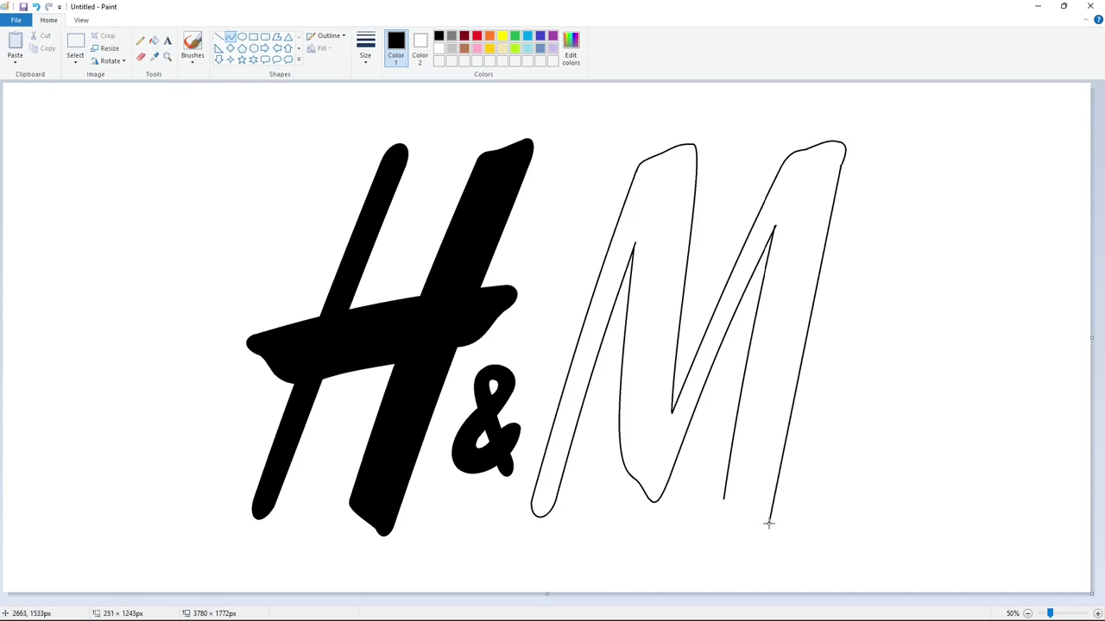
{"action": "left_click_drag", "start_coordinate": [822, 288], "coordinate": [810, 291]}
{"action": "left_click", "coordinate": [800, 378]}
{"action": "left_click", "coordinate": [880, 379]}
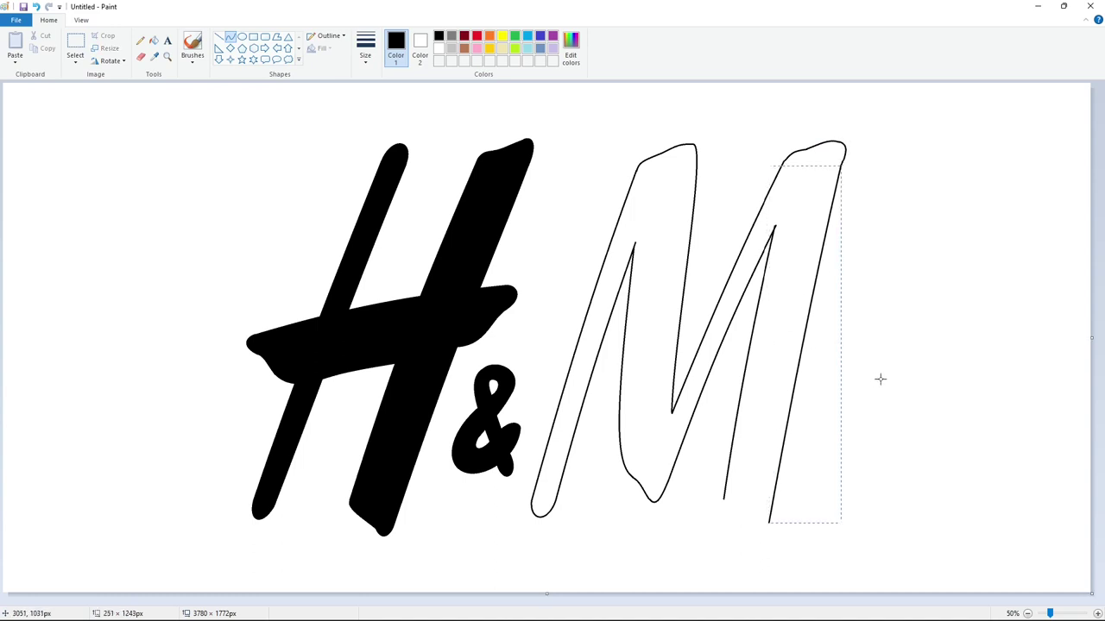
- Close the bottom of the M's thick right stem with a rounded tip and a slanted edge
{"action": "mouse_move", "coordinate": [768, 523]}
{"action": "left_mouse_down"}
{"action": "mouse_move", "coordinate": [746, 524]}
{"action": "mouse_move", "coordinate": [724, 499]}
{"action": "left_mouse_up"}
{"action": "left_click", "coordinate": [765, 540]}
{"action": "left_click", "coordinate": [754, 541]}
{"action": "left_click", "coordinate": [818, 529]}
{"action": "left_click", "coordinate": [740, 518]}
{"action": "left_click", "coordinate": [720, 510]}
{"action": "left_click", "coordinate": [813, 514]}
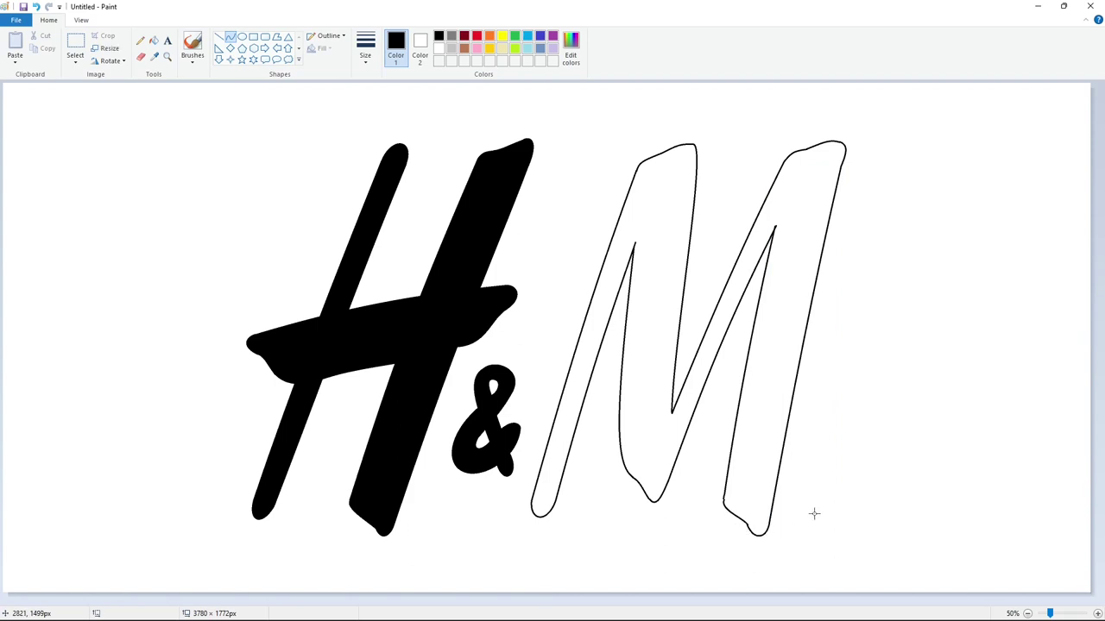
- Fill the M with black and touch up the lower left corner of its right stem with short straight lines
{"action": "left_click", "coordinate": [154, 41]}
{"action": "left_click", "coordinate": [661, 267]}
{"action": "scroll", "coordinate": [661, 267], "scroll_direction": "up", "scroll_amount": 1, "text": "ctrl"}
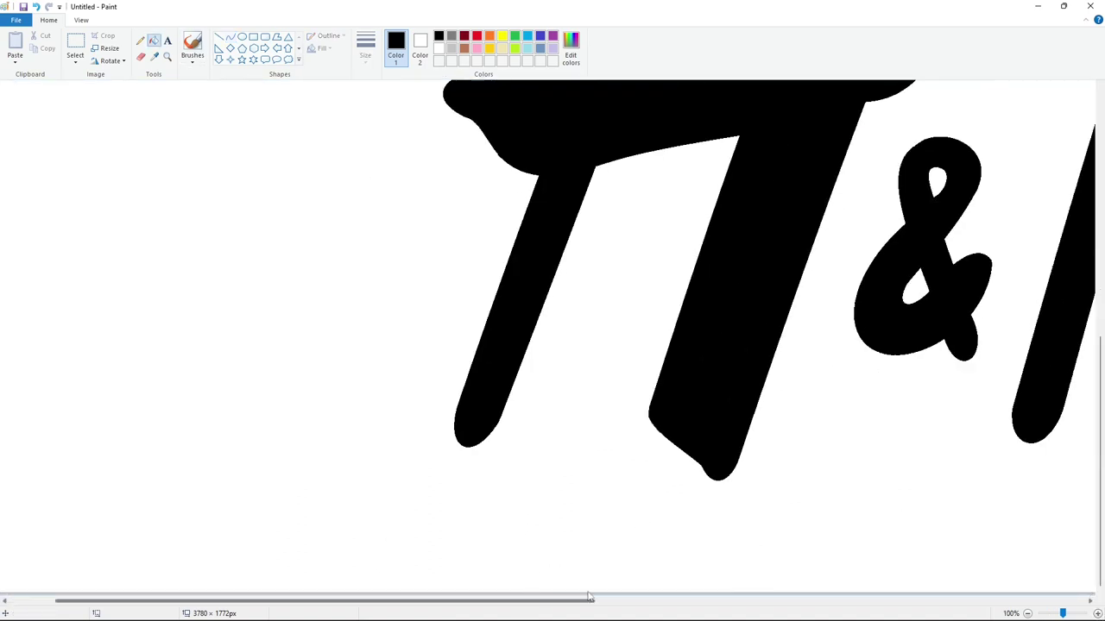
{"action": "scroll", "coordinate": [488, 290], "scroll_direction": "right", "scroll_amount": 10}
{"action": "left_click", "coordinate": [220, 38]}
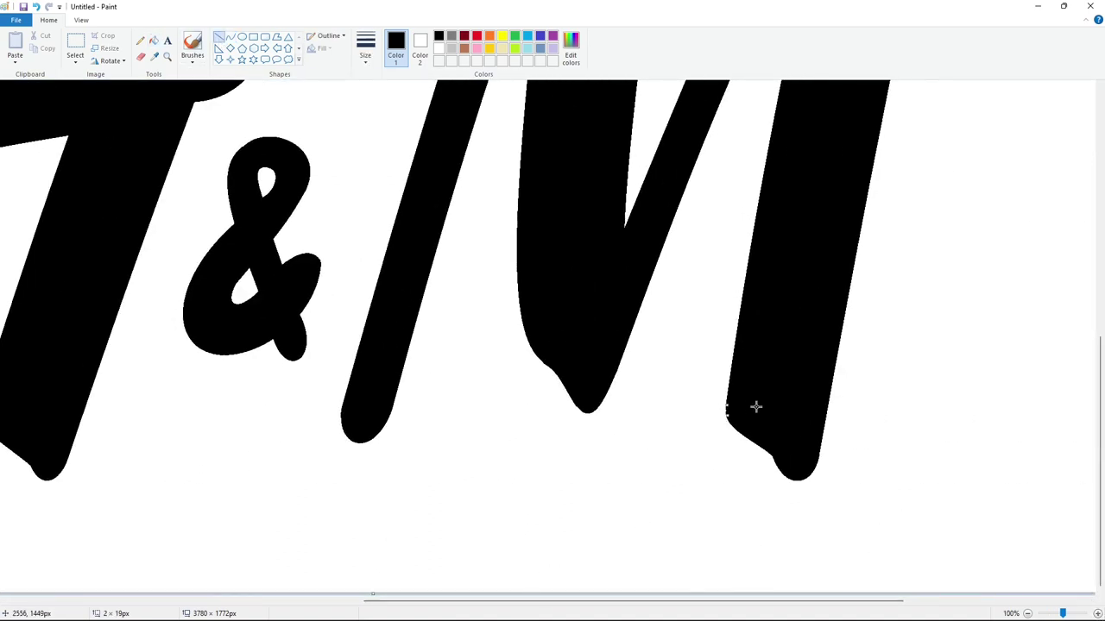
{"action": "left_click", "coordinate": [754, 407]}
{"action": "left_click", "coordinate": [439, 48]}
{"action": "left_click_drag", "start_coordinate": [720, 417], "coordinate": [721, 422]}
{"action": "scroll", "coordinate": [859, 406], "scroll_direction": "up", "scroll_amount": 10}
{"action": "scroll", "coordinate": [877, 463], "scroll_direction": "down", "scroll_amount": 10}
{"action": "left_click", "coordinate": [1027, 613]}
- Define a custom red slightly darker than the palette's red as the drawing colour
{"action": "left_click", "coordinate": [476, 35]}
{"action": "left_click", "coordinate": [571, 48]}
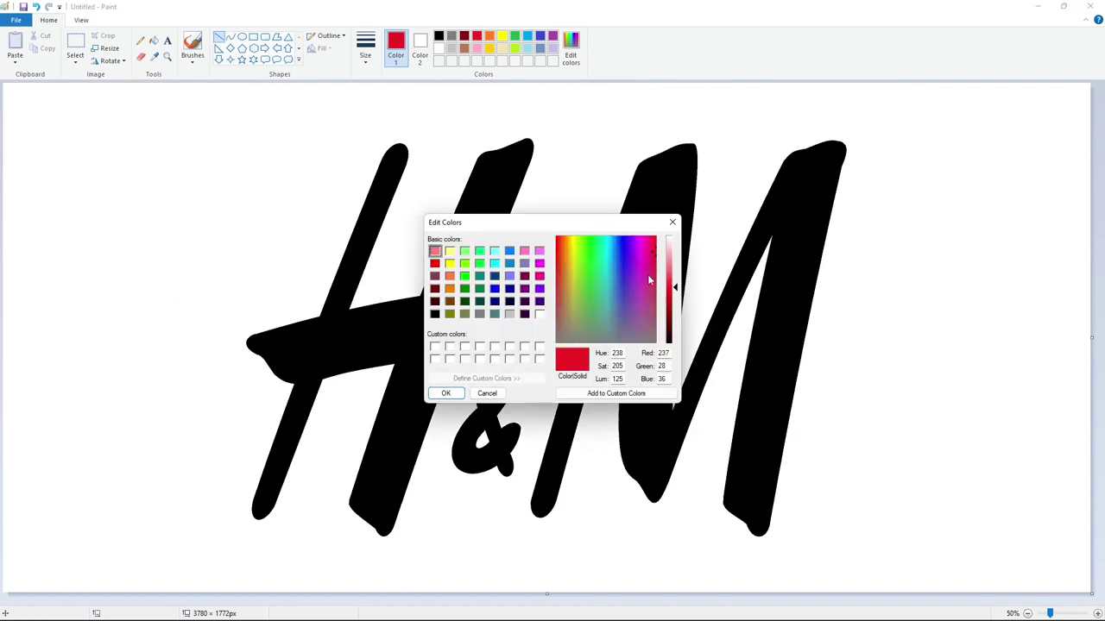
{"action": "left_click", "coordinate": [675, 294]}
- Fill the H, the ampersand and the M with the custom red
{"action": "left_click", "coordinate": [153, 41]}
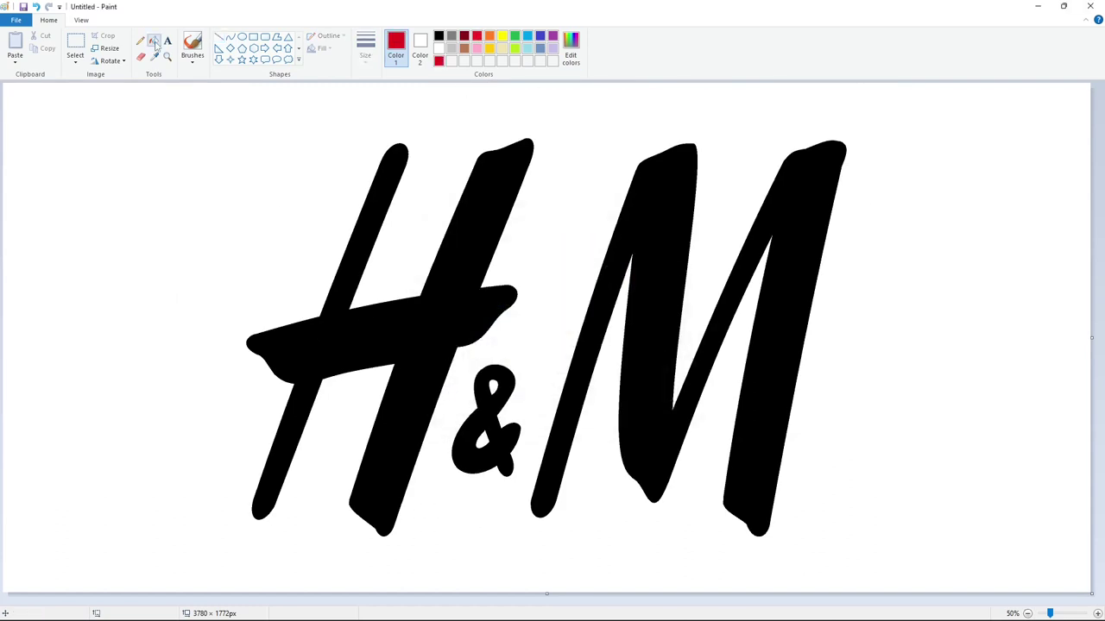
{"action": "left_click", "coordinate": [464, 250]}
{"action": "left_click", "coordinate": [490, 381]}
{"action": "left_click", "coordinate": [634, 233]}
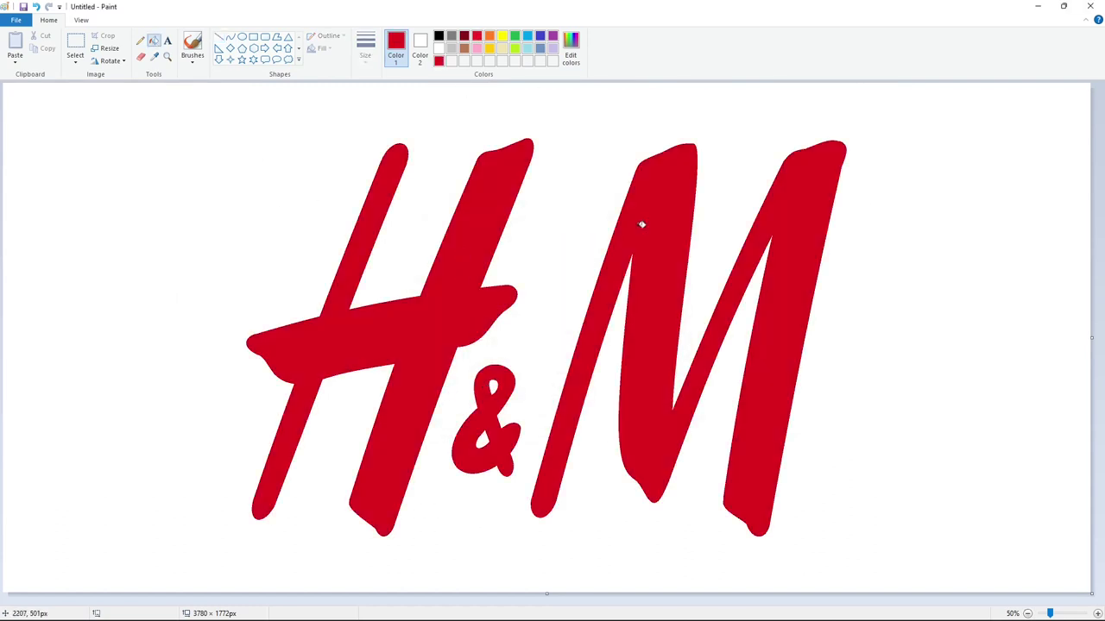